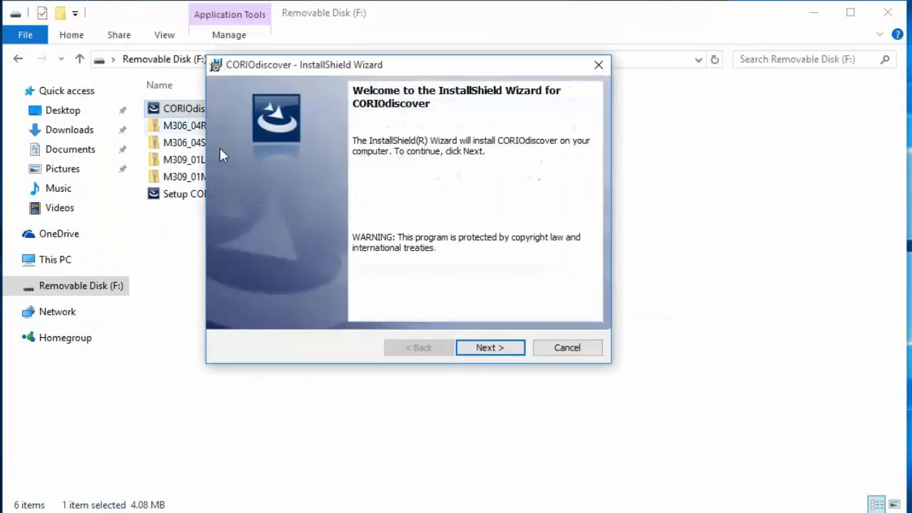
- Install CORIOdiscover to the default TV One folder and finish the InstallShield Wizard
click(491, 348)
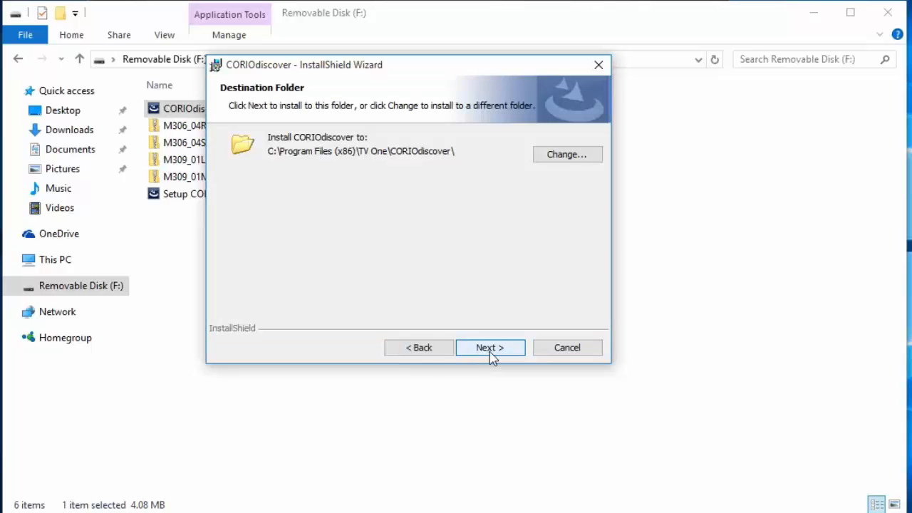
click(490, 348)
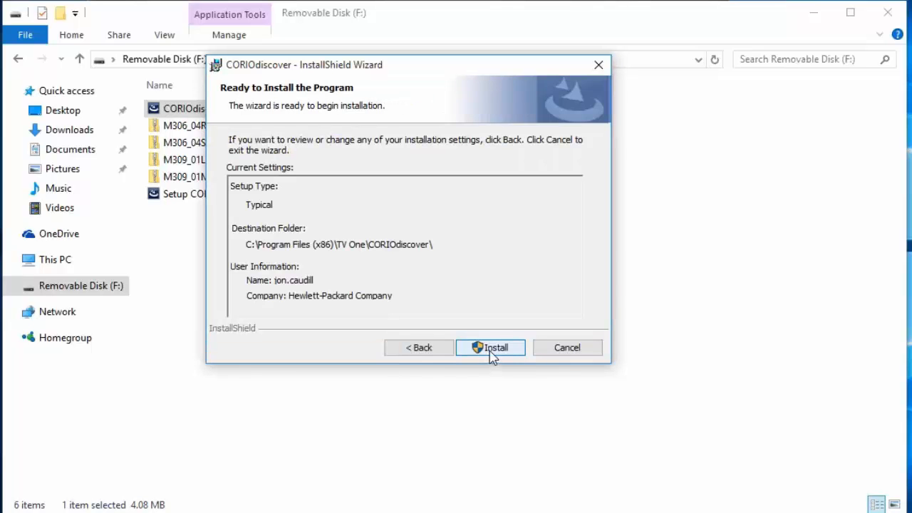
click(493, 350)
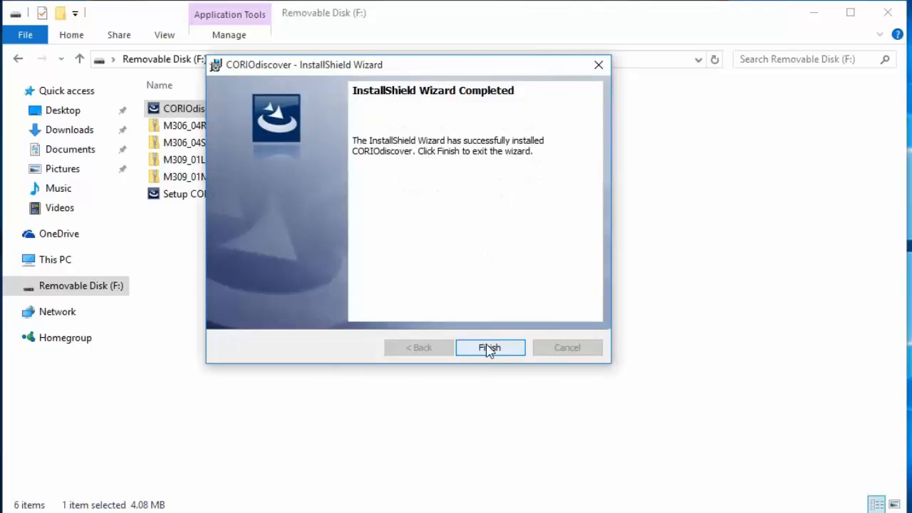
click(490, 348)
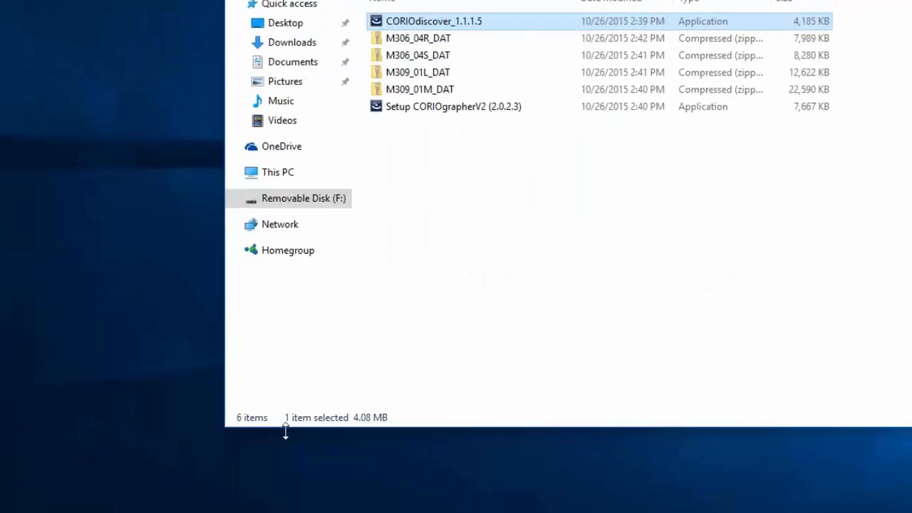
- Launch CORIOdiscover from the TVOne group in the Start menu's All apps list
click(19, 504)
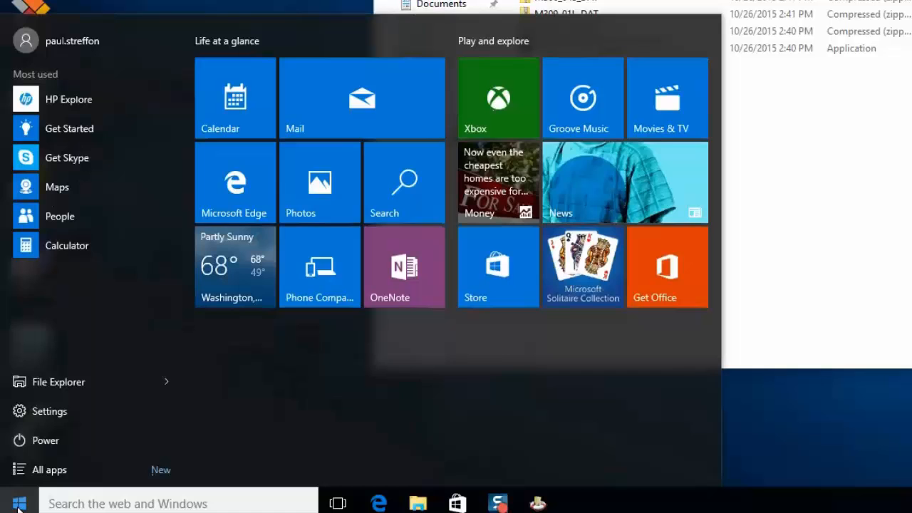
click(49, 469)
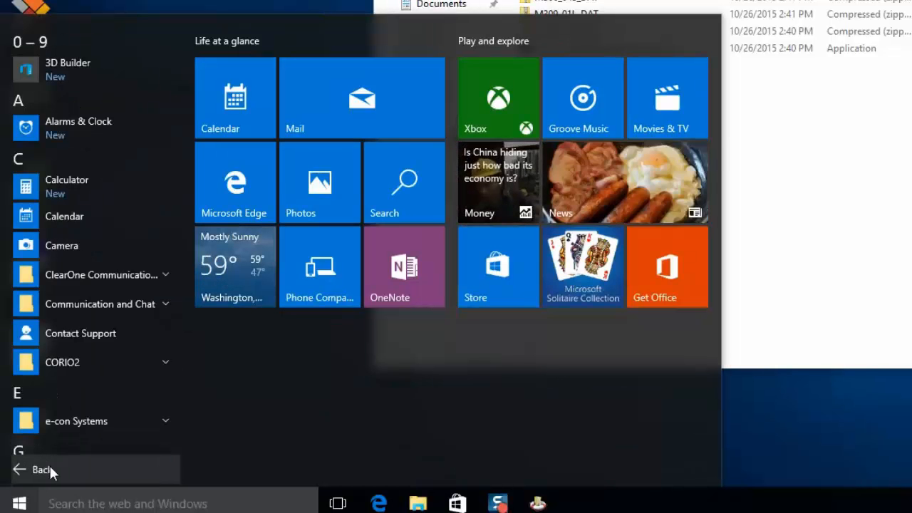
mouse_move(99, 242)
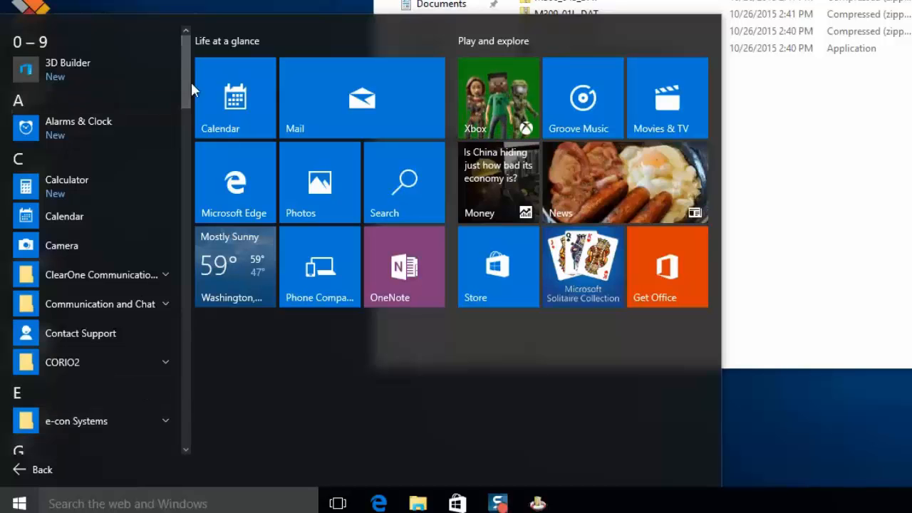
mouse_move(186, 74)
mouse_down()
mouse_move(199, 310)
mouse_move(188, 385)
mouse_up()
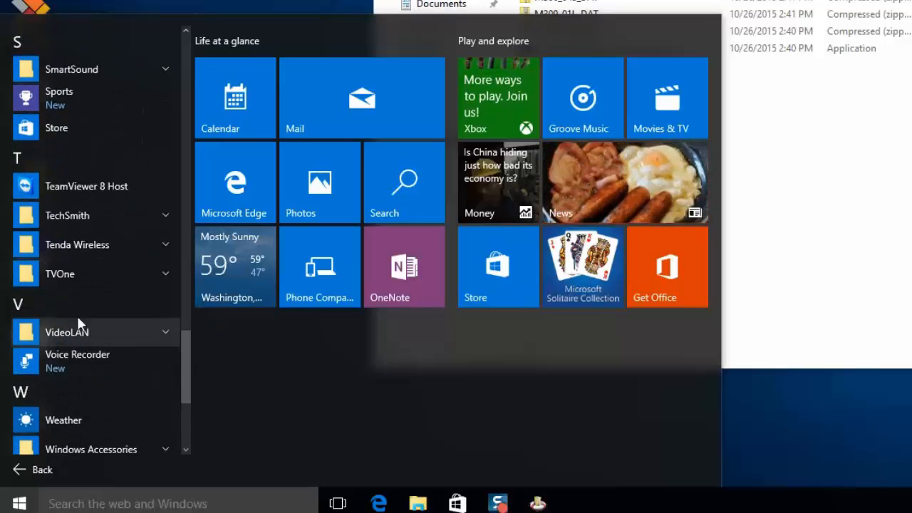
click(47, 269)
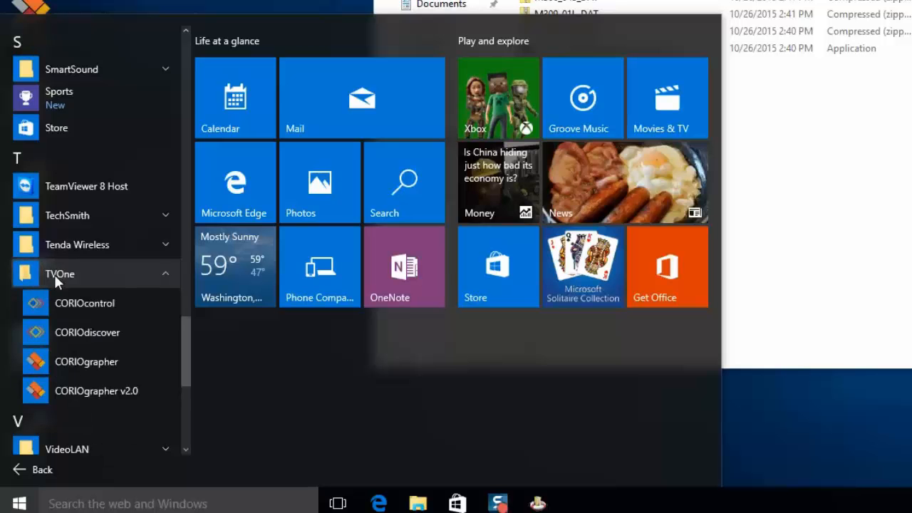
click(65, 330)
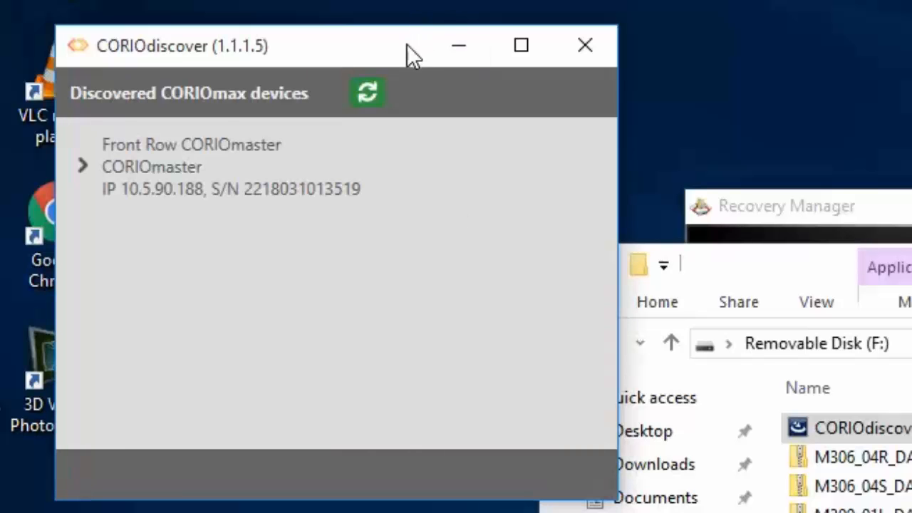
- Select the Front Row CORIOmaster, choose Update and enter the admin username and password
click(168, 171)
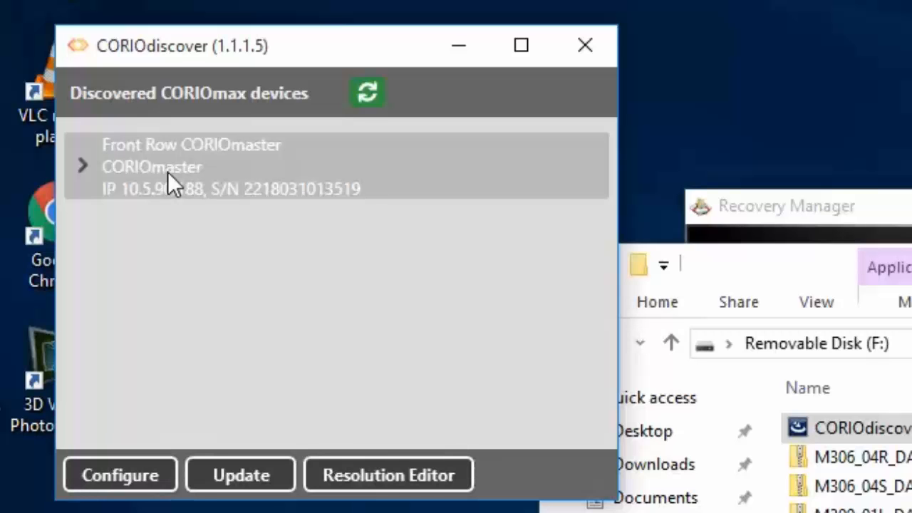
click(230, 488)
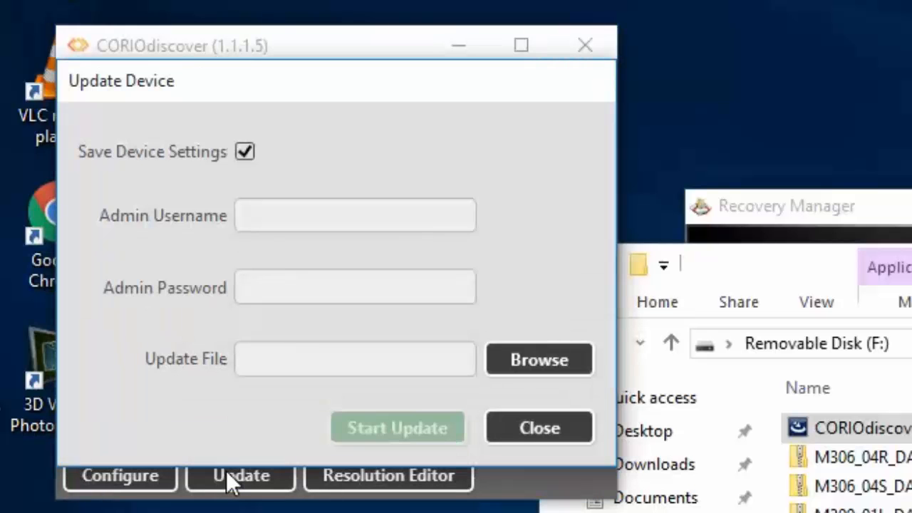
click(277, 214)
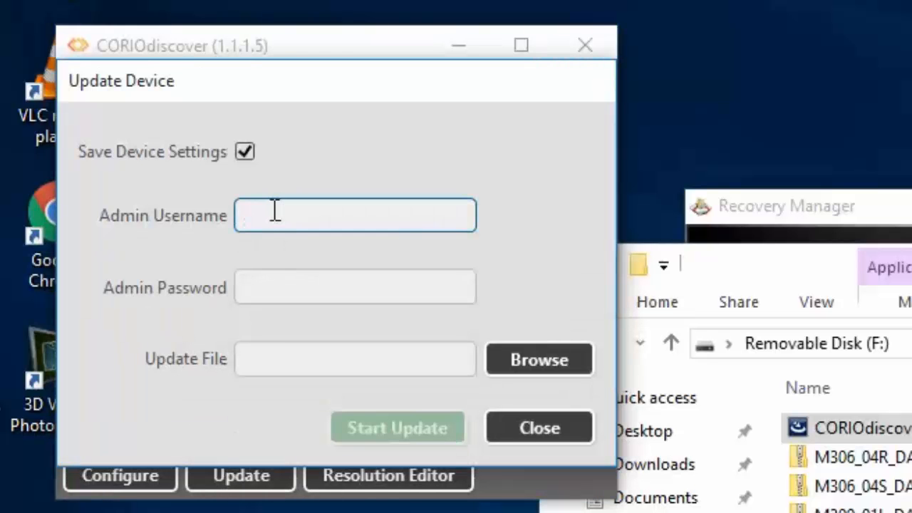
text(admin)
key(Tab)
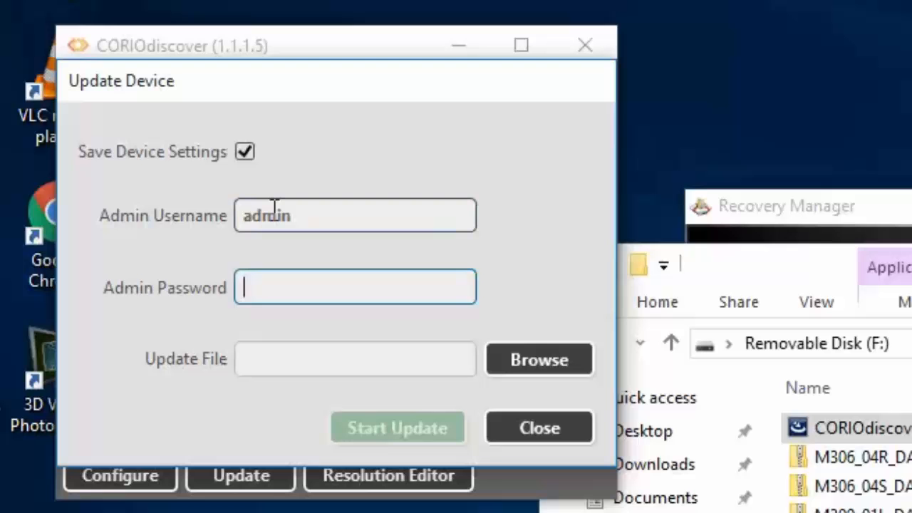
text(inpw)
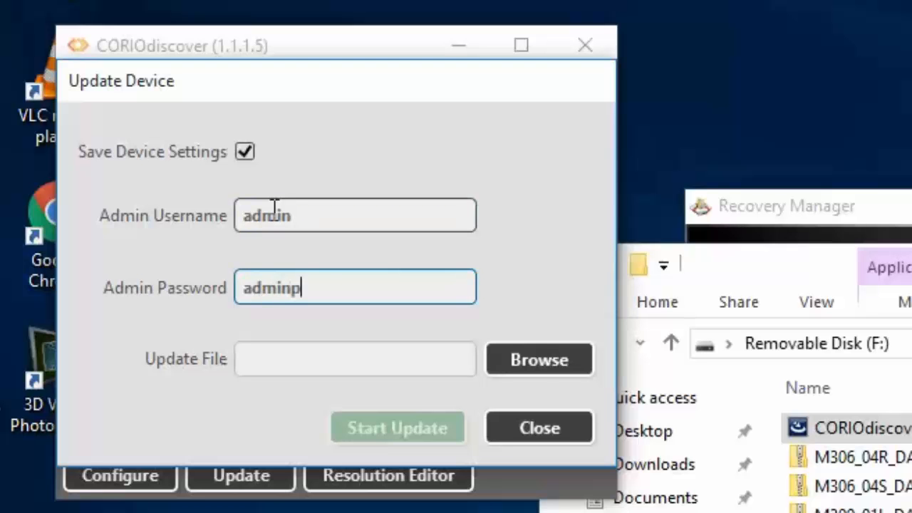
- Browse to the M309_01M_DAT.ZIP firmware file and start the device update
click(539, 360)
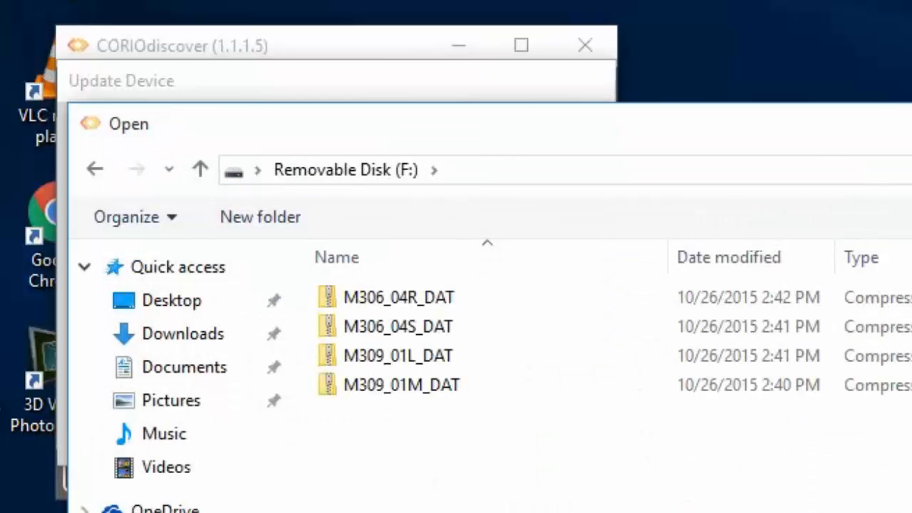
click(409, 392)
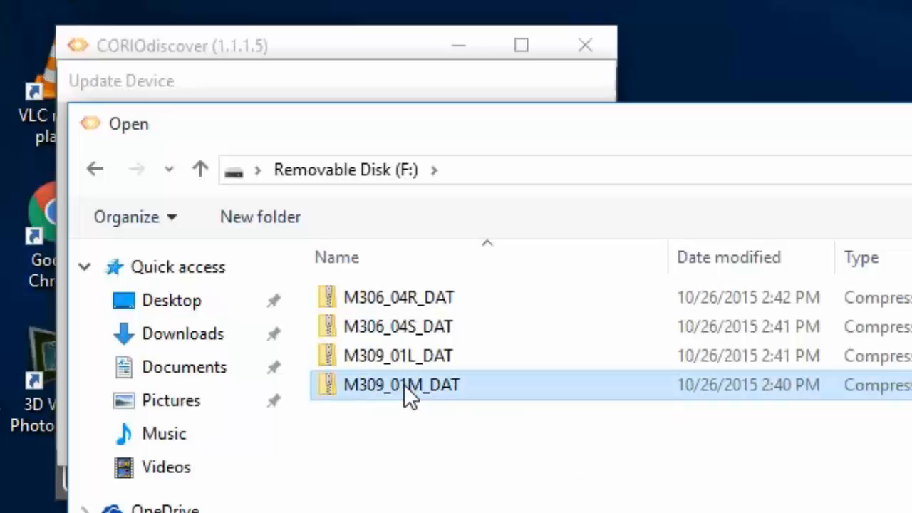
double_click(401, 384)
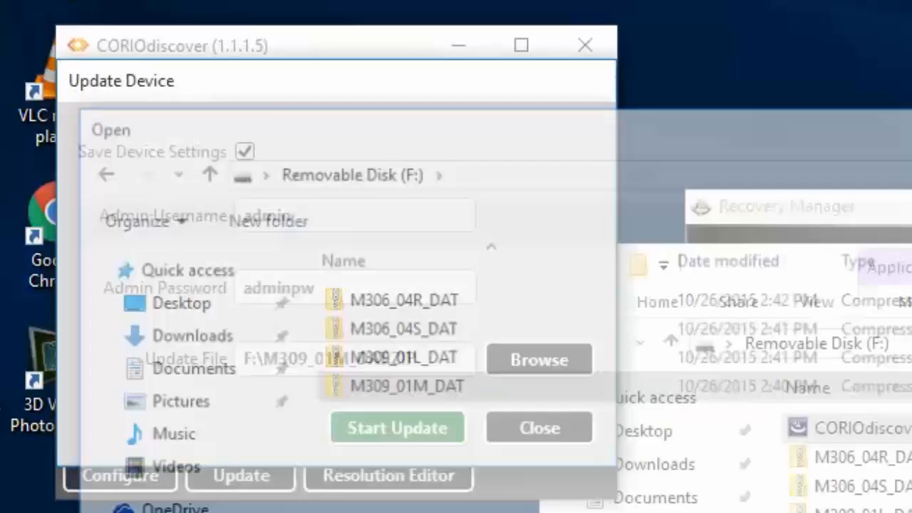
click(416, 427)
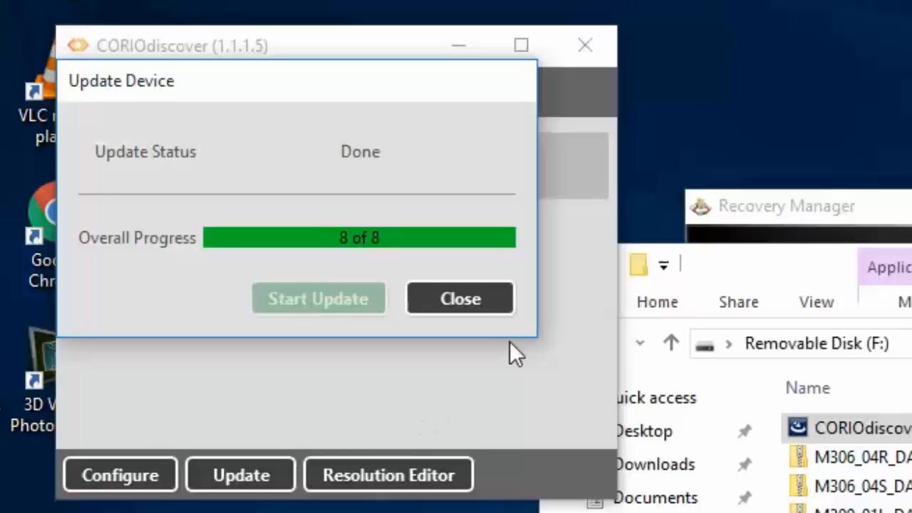
- Close the firmware update once it reports Done with 8 of 8 stages
click(460, 299)
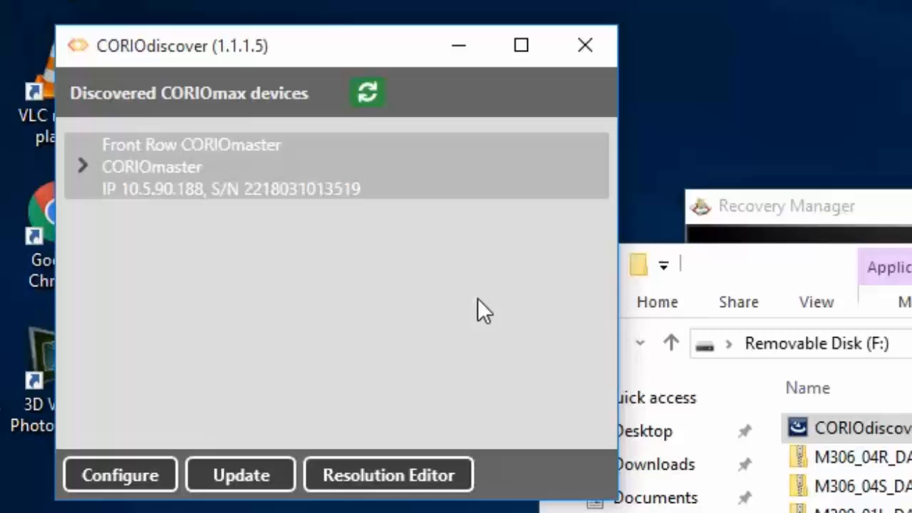
- Rescan for CORIOmaster devices, then accept the CORIOgrapher v2.0 license terms
click(369, 94)
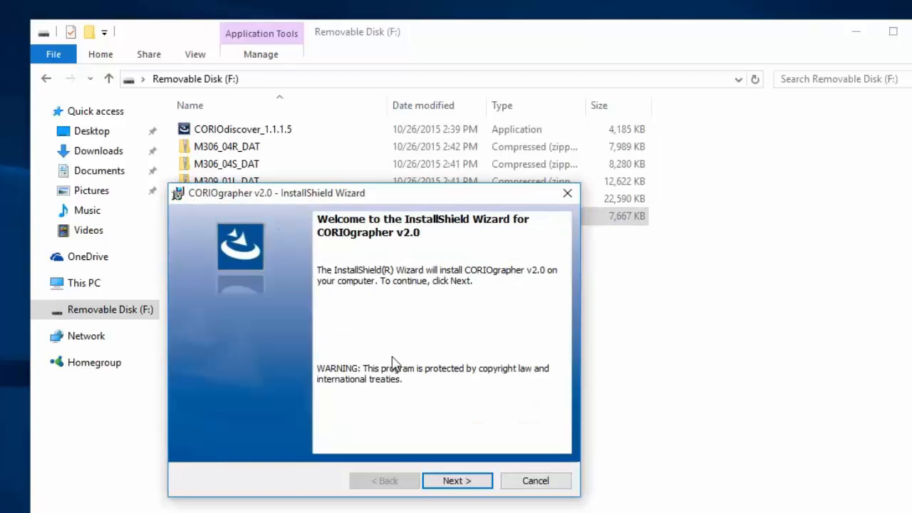
click(457, 480)
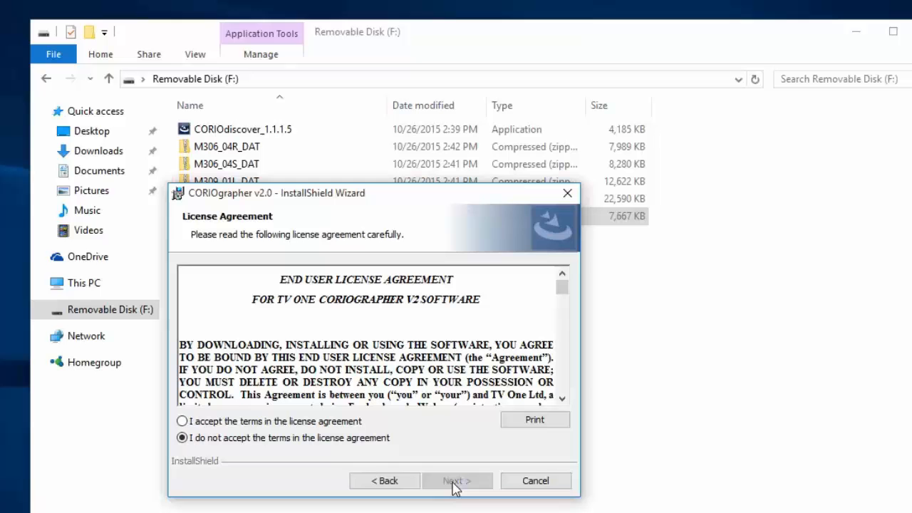
click(251, 422)
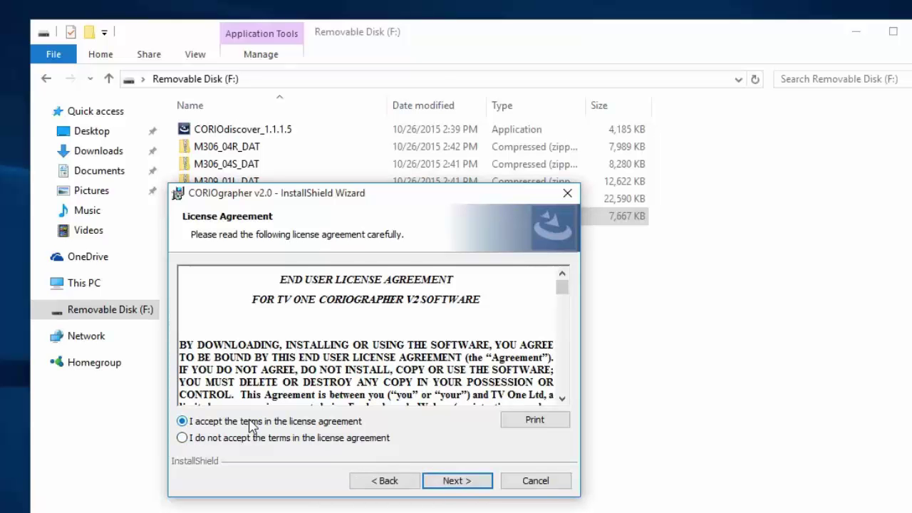
- Keep the default install folder and install CORIOgrapher v2.0
click(471, 484)
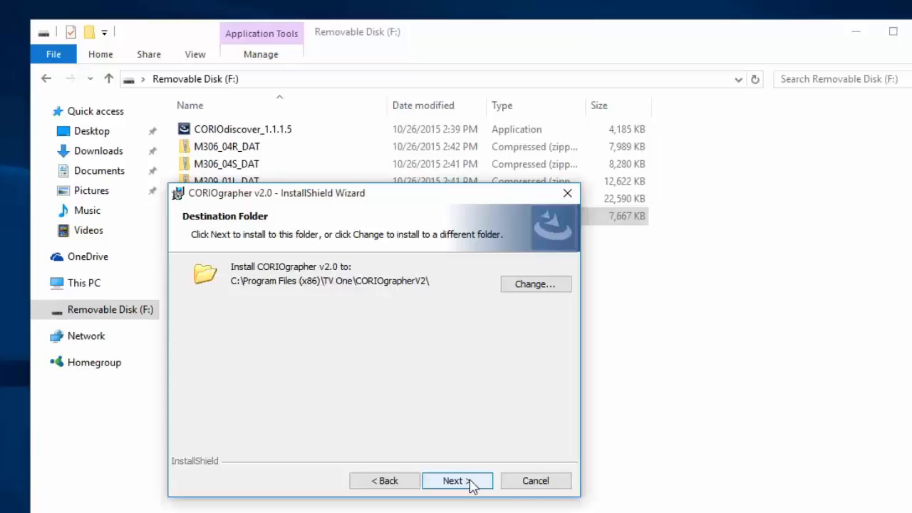
click(471, 484)
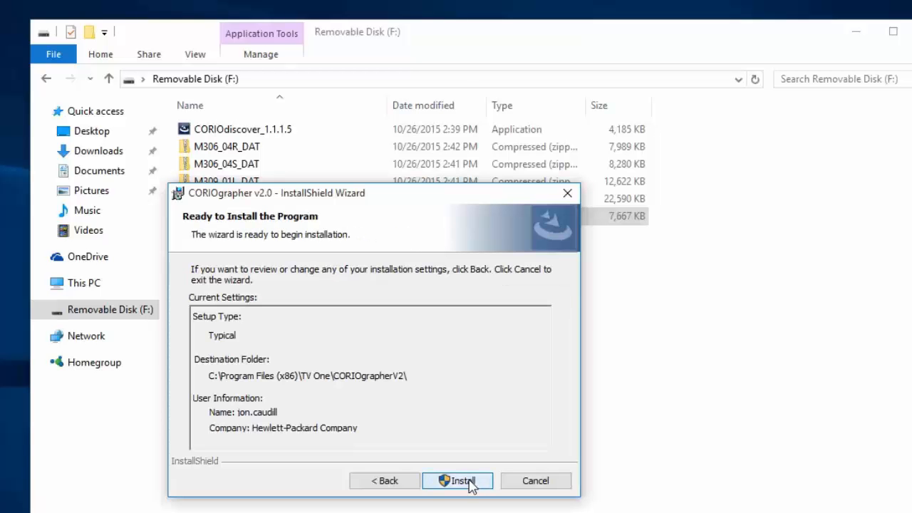
click(471, 485)
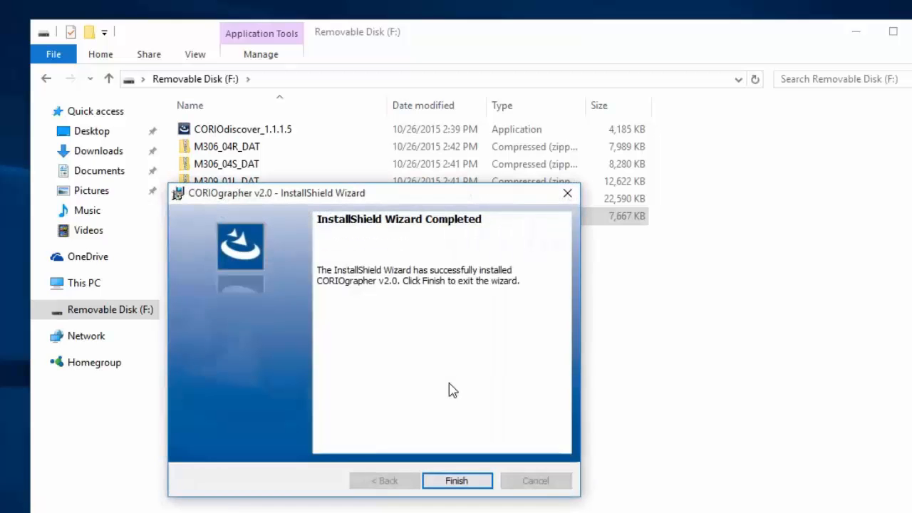
- Finish the installer and expand the TVOne apps group in the Start menu to launch CORIOgrapher
click(457, 481)
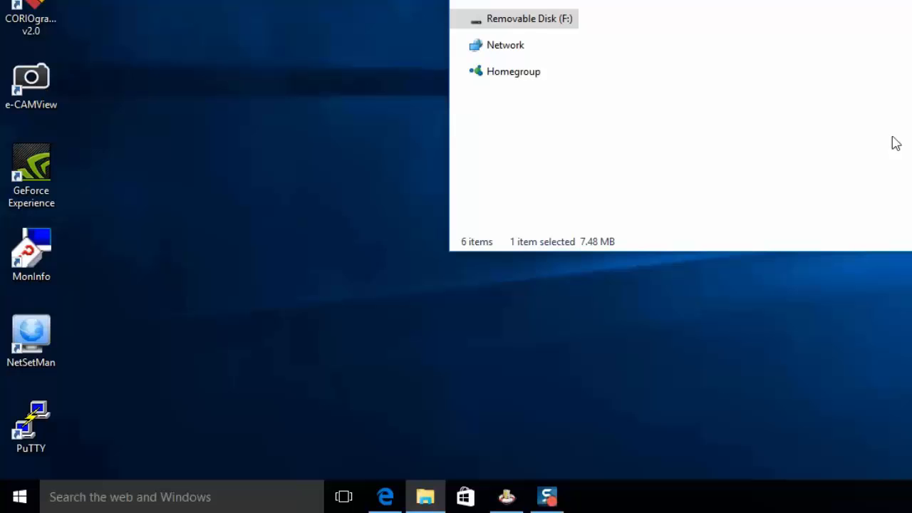
click(23, 499)
click(50, 463)
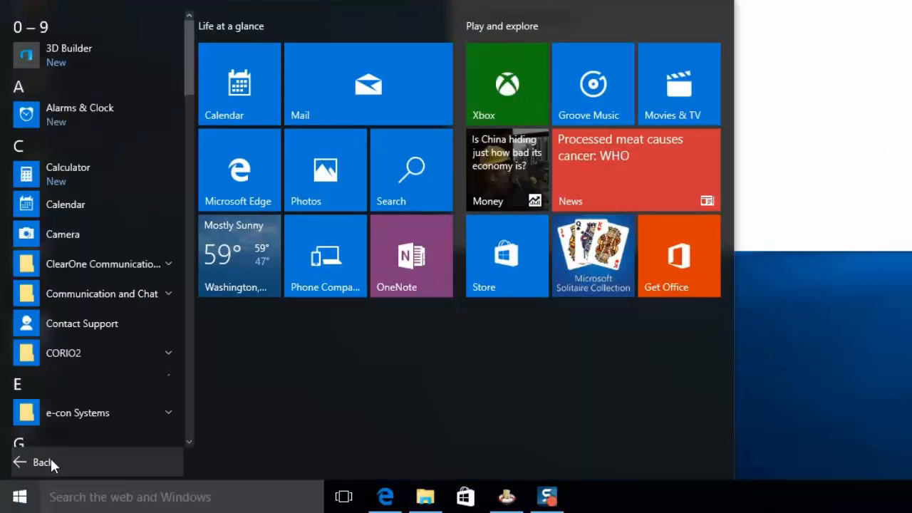
drag(189, 64, 191, 356)
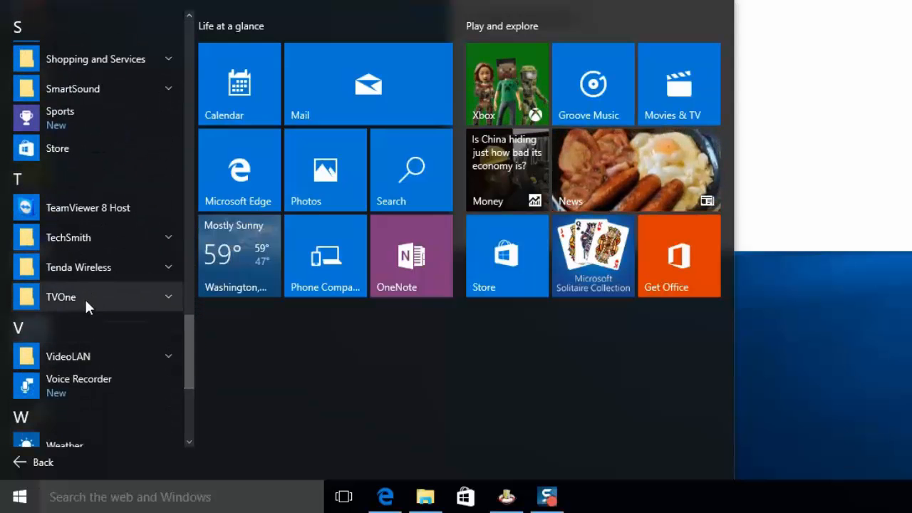
click(84, 294)
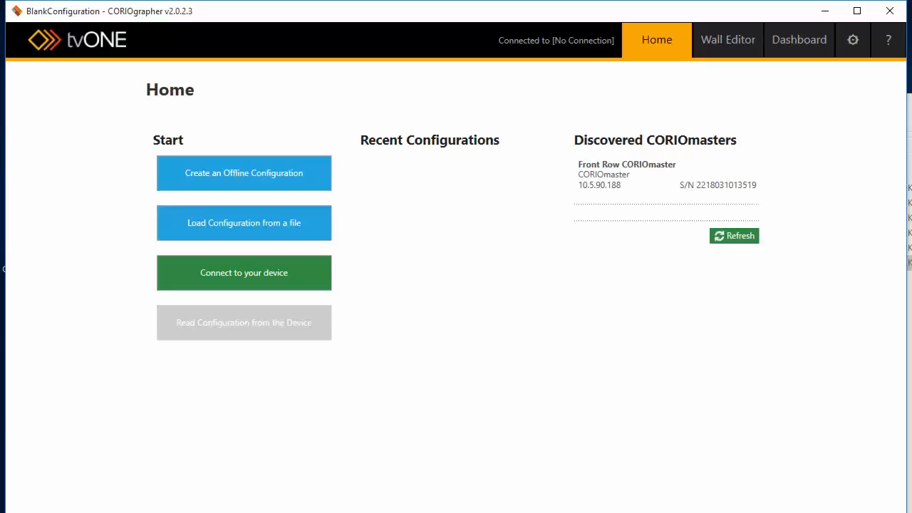
- Log in to the Front Row CORIOmaster as admin and read its configuration
double_click(601, 177)
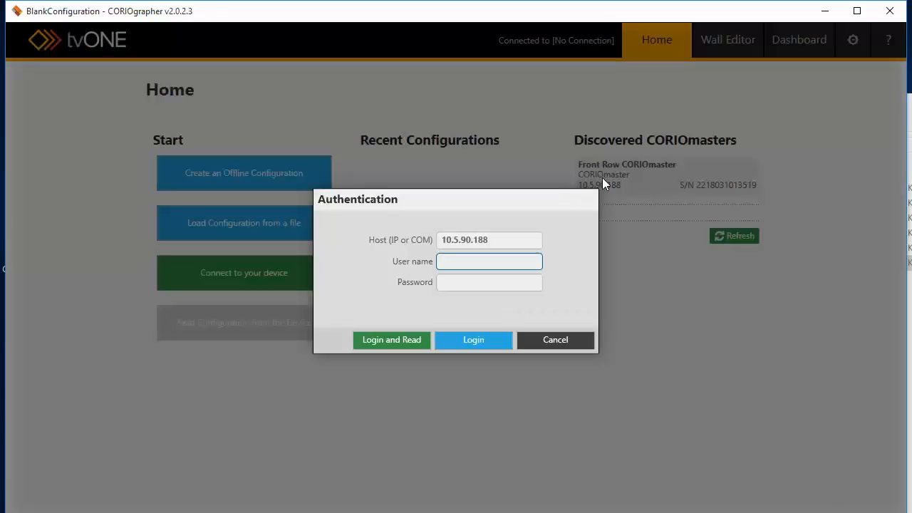
text(admin)
key(Tab)
text(dmi)
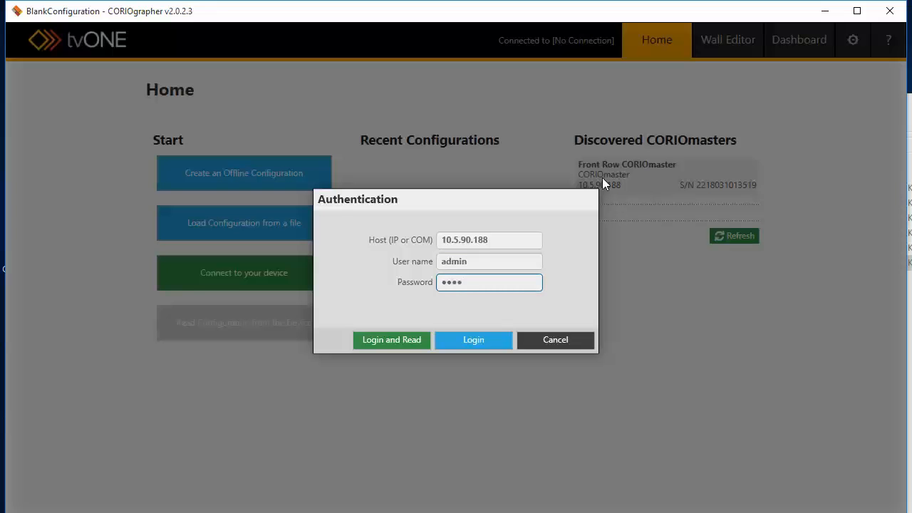
key(BackSpace)
key(BackSpace)
key(BackSpace)
text(mi)
text(nn)
click(391, 339)
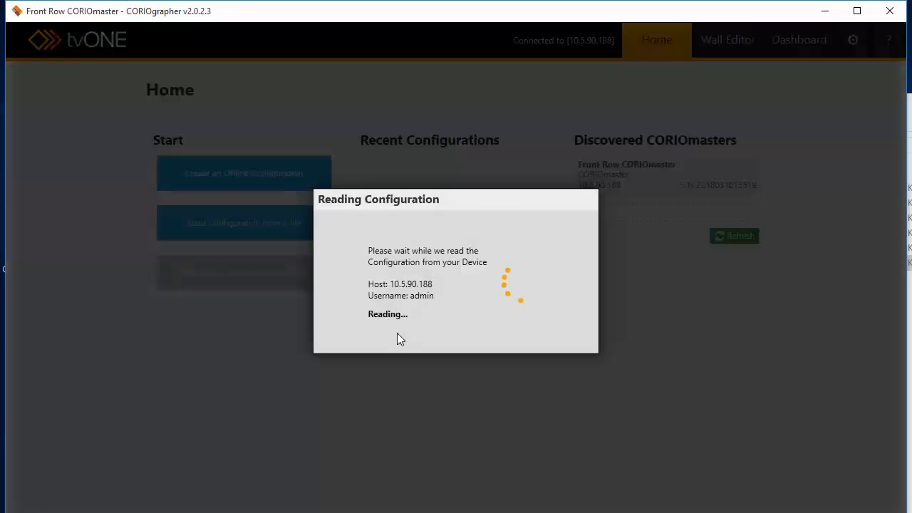